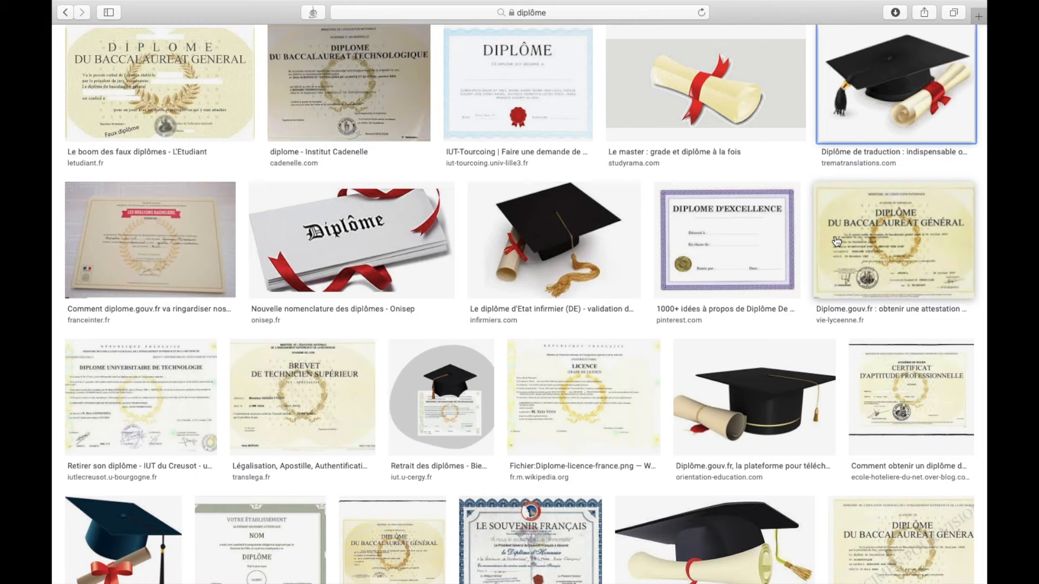
# - Copy the graduation cap image from the web results, paste it in Word below the paragraph ending "20 formateurs.", and undo the insertion
pyautogui.rightClick(859, 109)
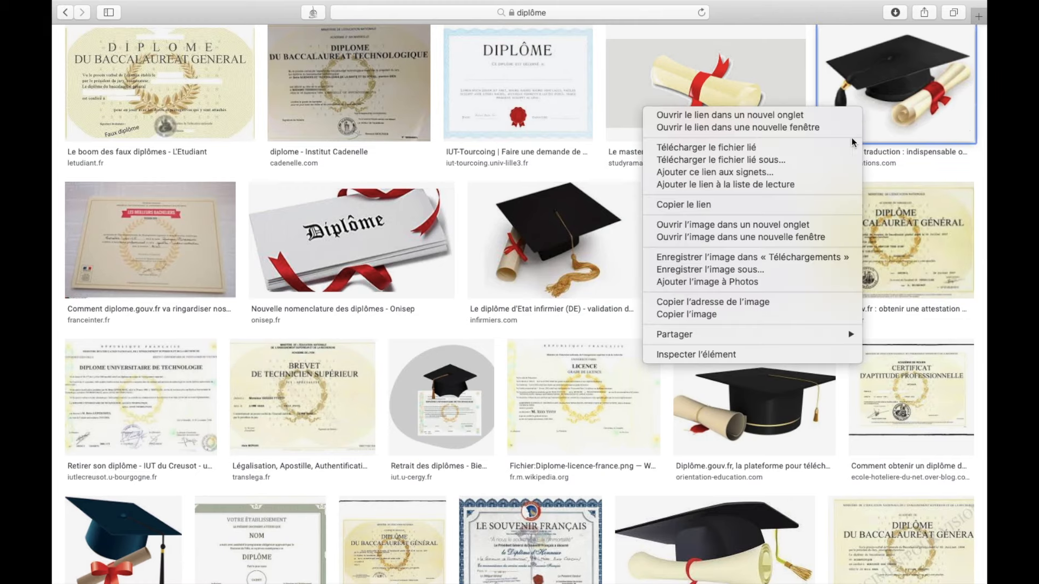
pyautogui.click(753, 316)
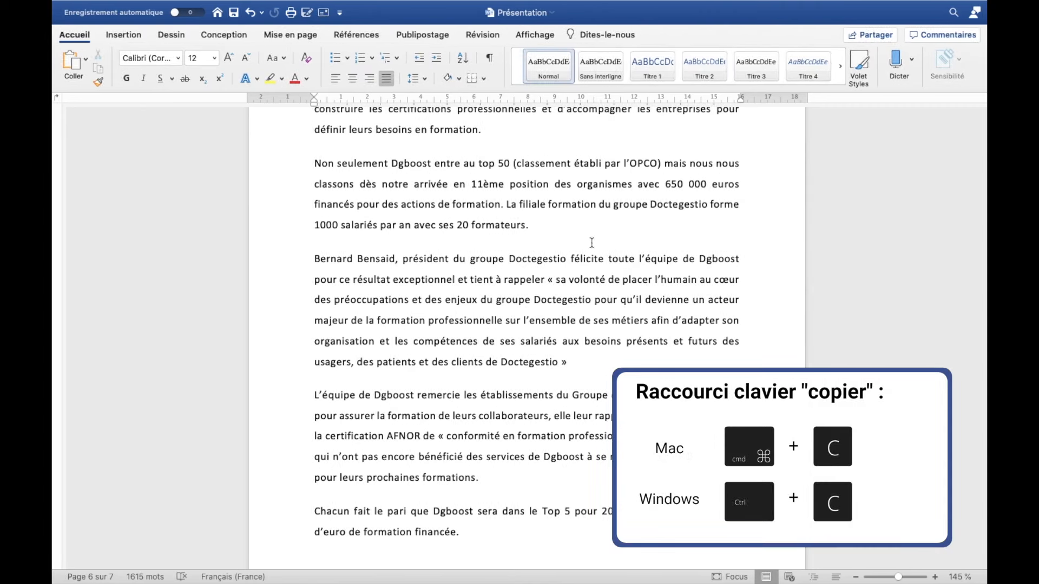
pyautogui.click(547, 226)
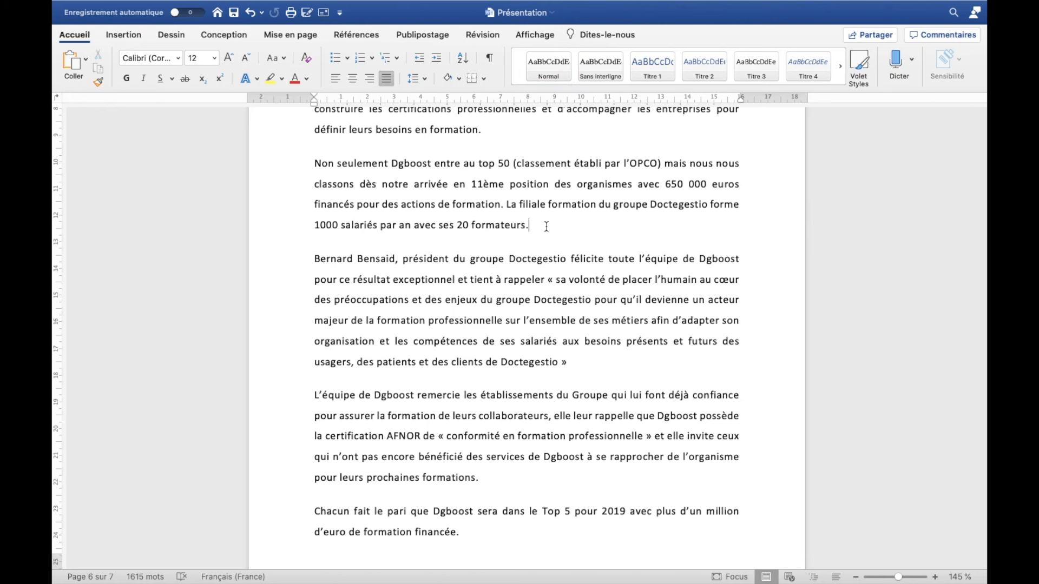
pyautogui.press('Return')
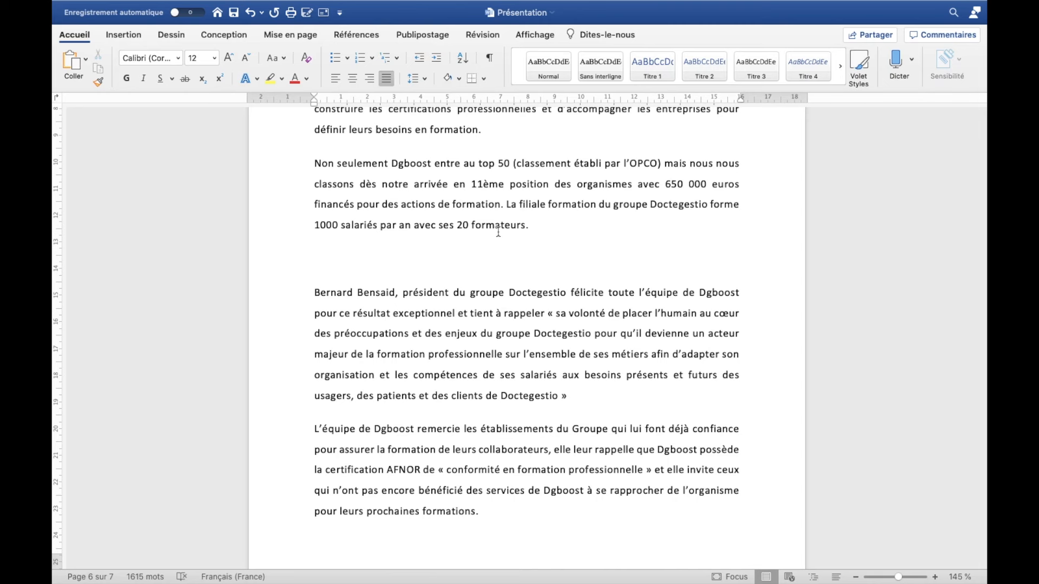
pyautogui.rightClick(388, 255)
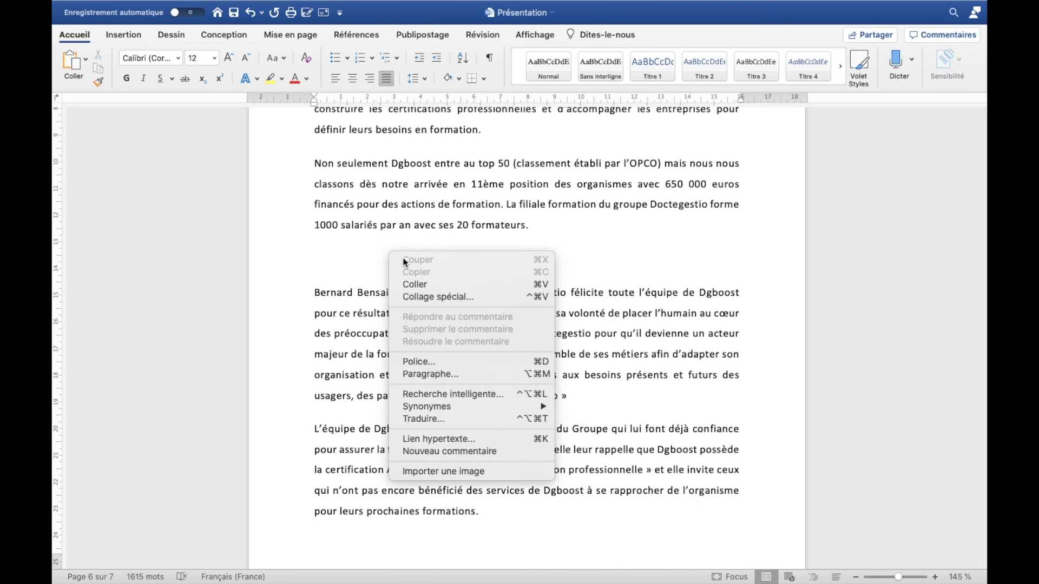
pyautogui.click(424, 285)
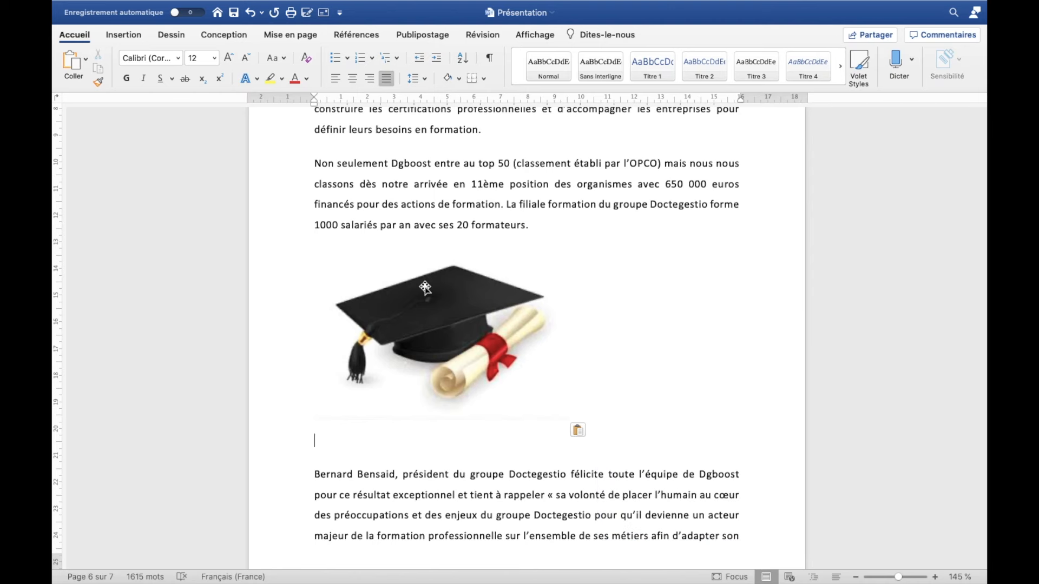
pyautogui.press('super+z')
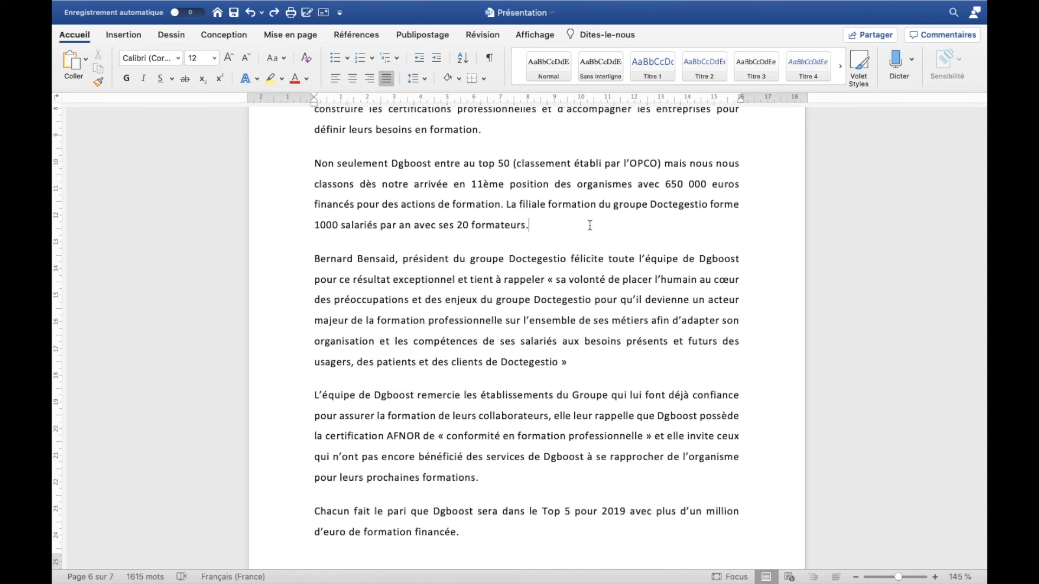
# - Insert the picture 2020-06-23-2.jpeg from the Téléchargements folder into the document, and undo the insertion
pyautogui.click(124, 34)
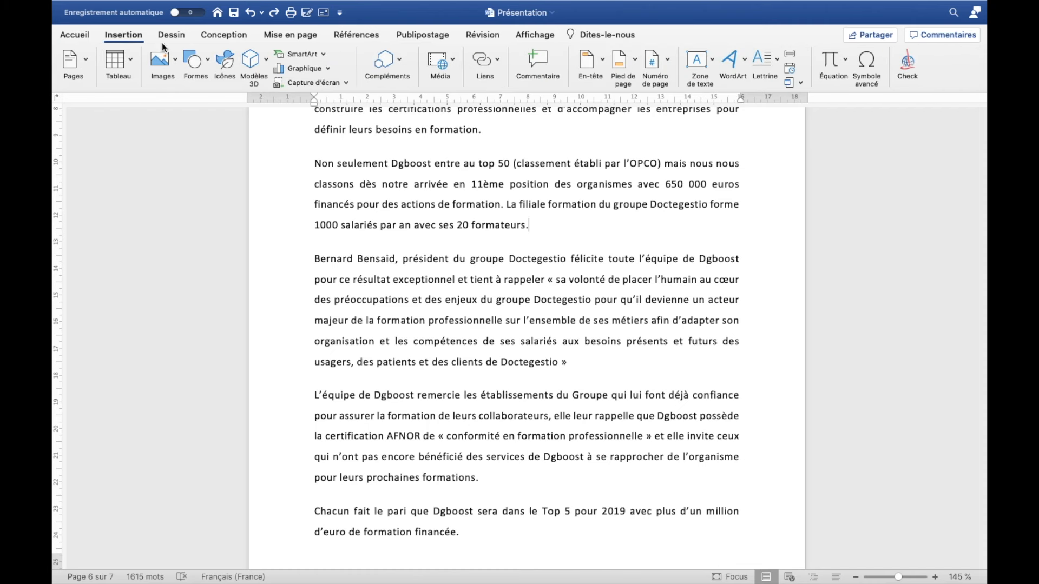
pyautogui.click(179, 63)
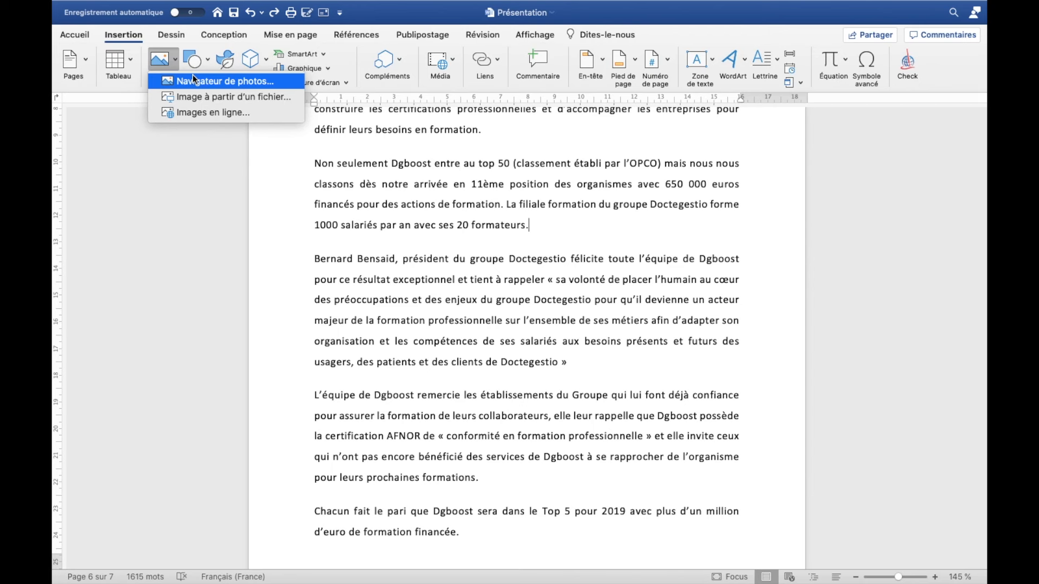
pyautogui.scroll(-2, 192, 75)
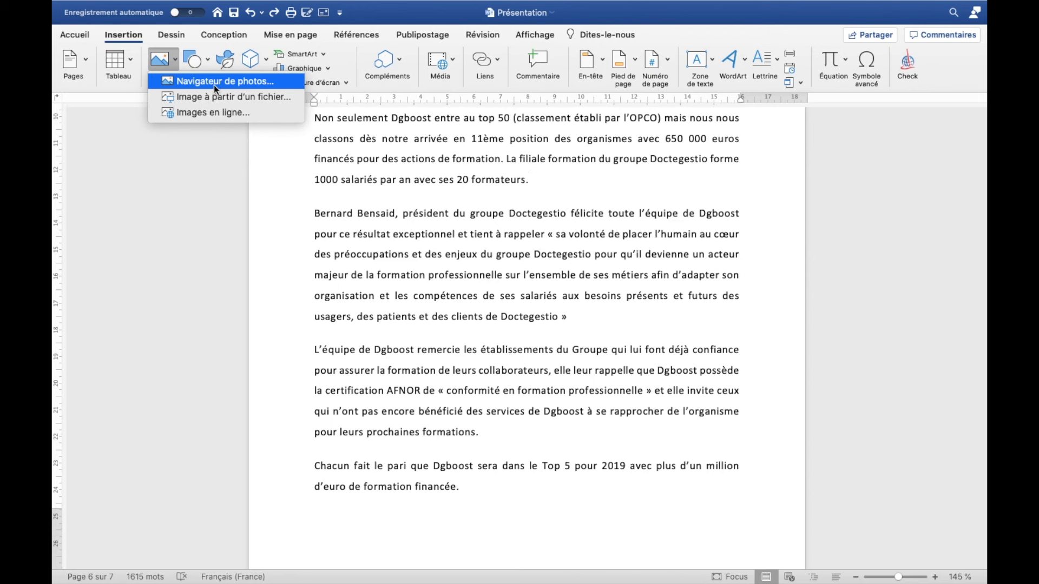
pyautogui.click(241, 101)
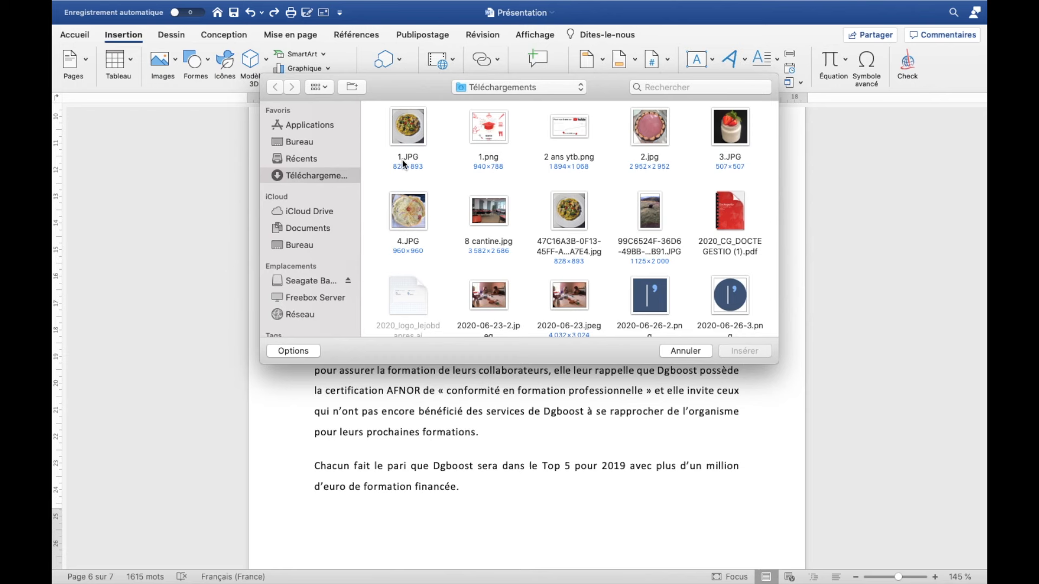
pyautogui.click(487, 296)
pyautogui.click(755, 351)
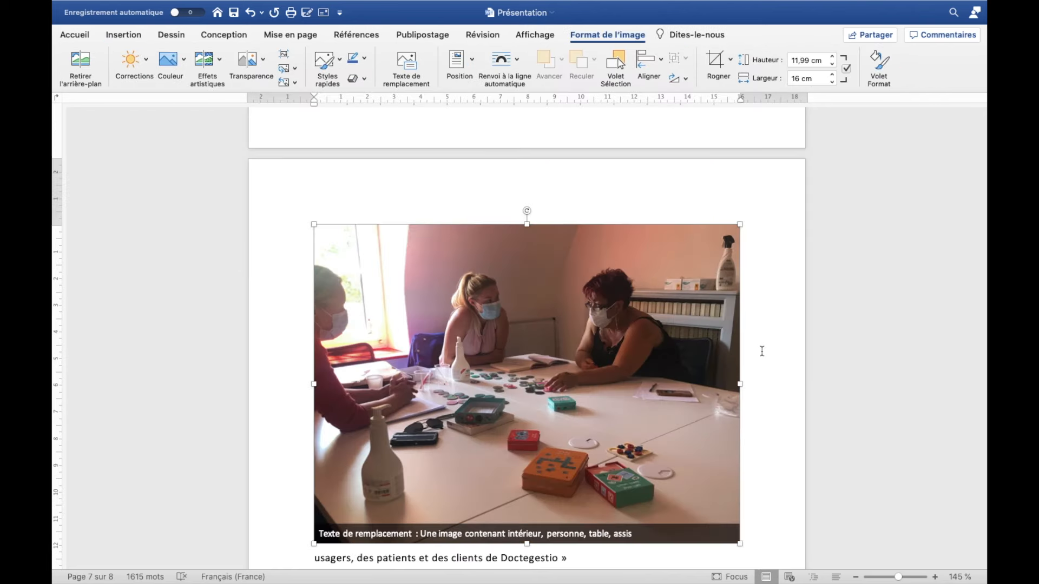
pyautogui.press('super+z')
# - Search the online images for "chapeau diplomé" and insert the black cap with gold tassel and rolled diploma
pyautogui.click(176, 60)
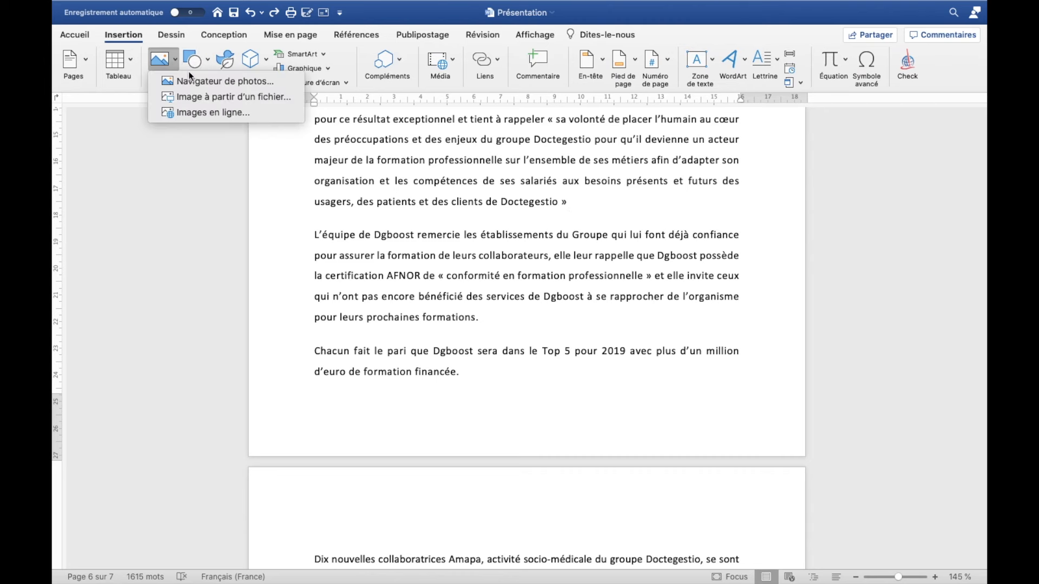
pyautogui.click(229, 113)
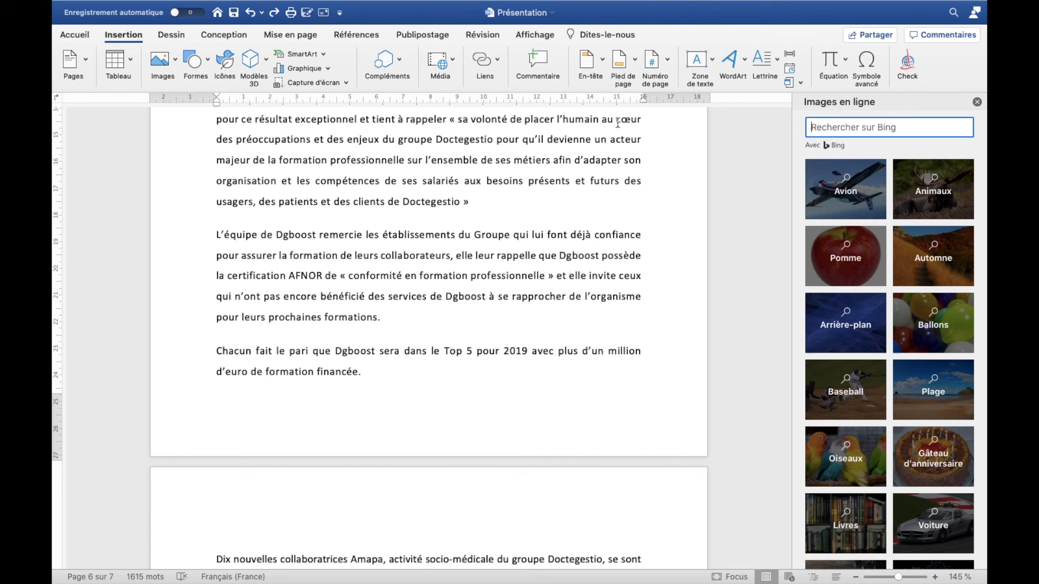
pyautogui.click(824, 127)
pyautogui.write('ch')
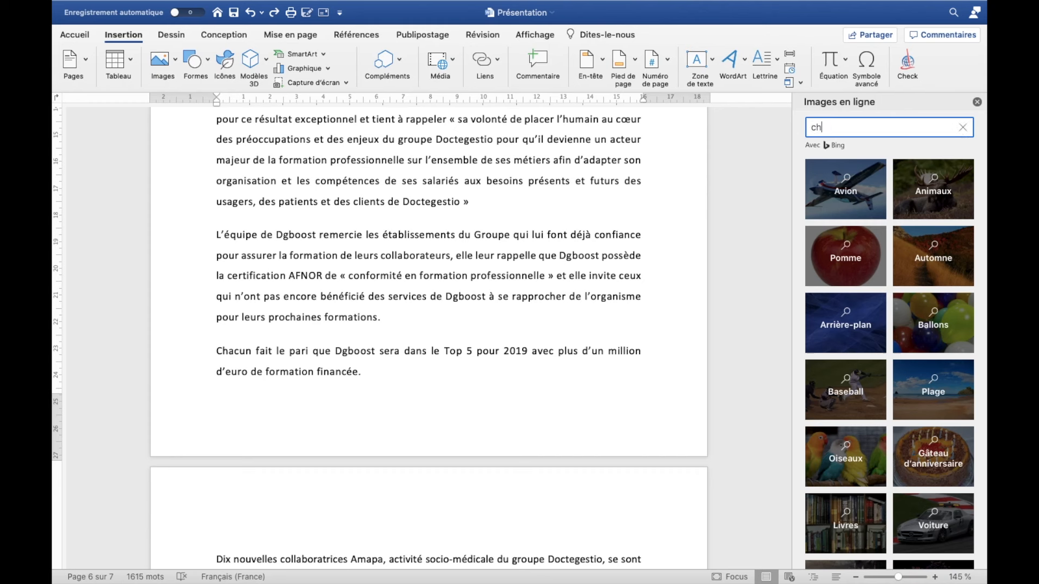
pyautogui.write('apeau diplomé')
pyautogui.press('Return')
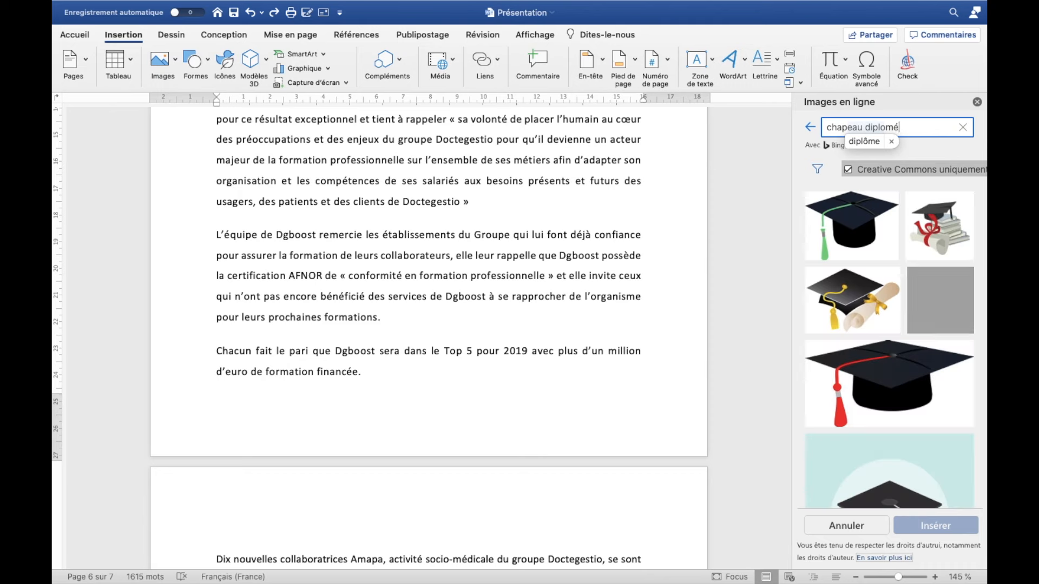
pyautogui.click(859, 296)
pyautogui.click(935, 529)
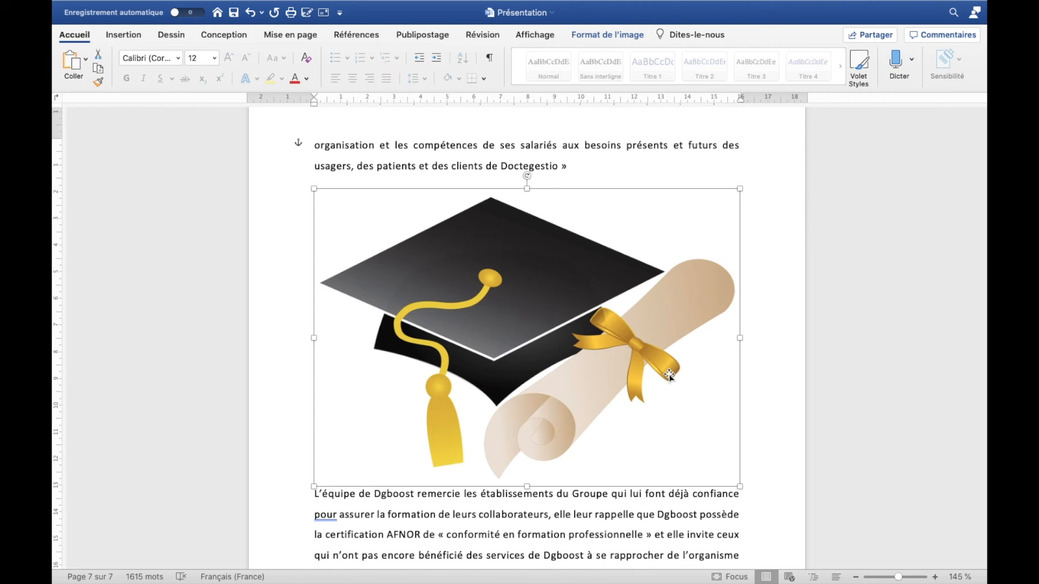
# - Set the cap image's text wrapping to "Haut et bas" and move it down below the second line of the paragraph
pyautogui.click(596, 35)
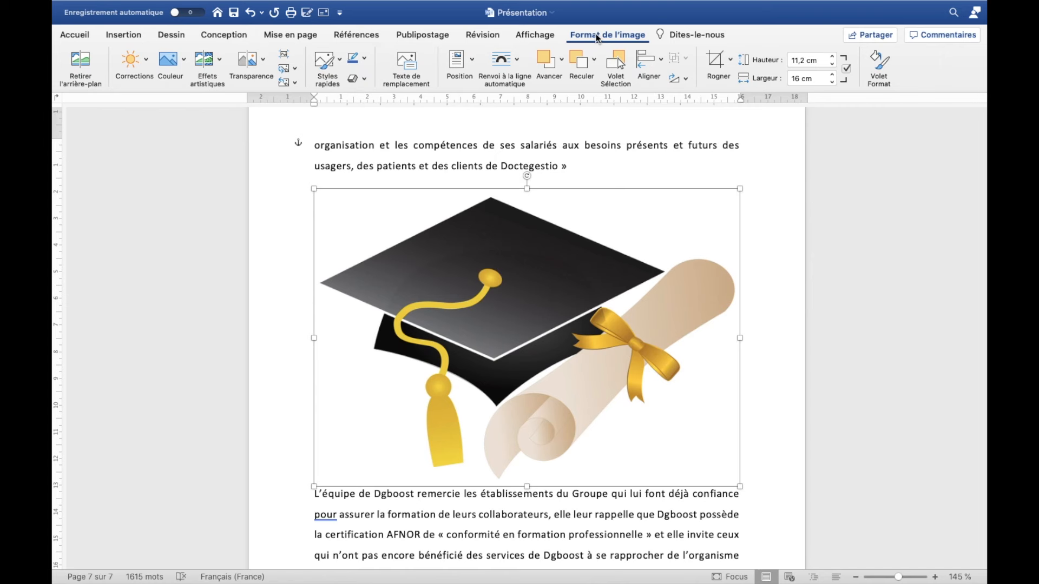
pyautogui.click(504, 59)
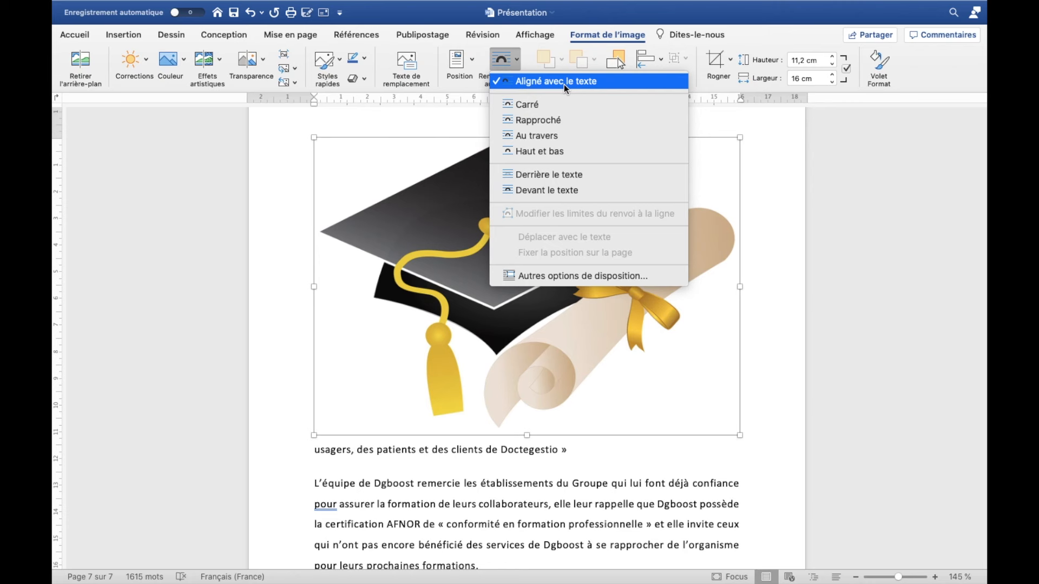
pyautogui.click(578, 149)
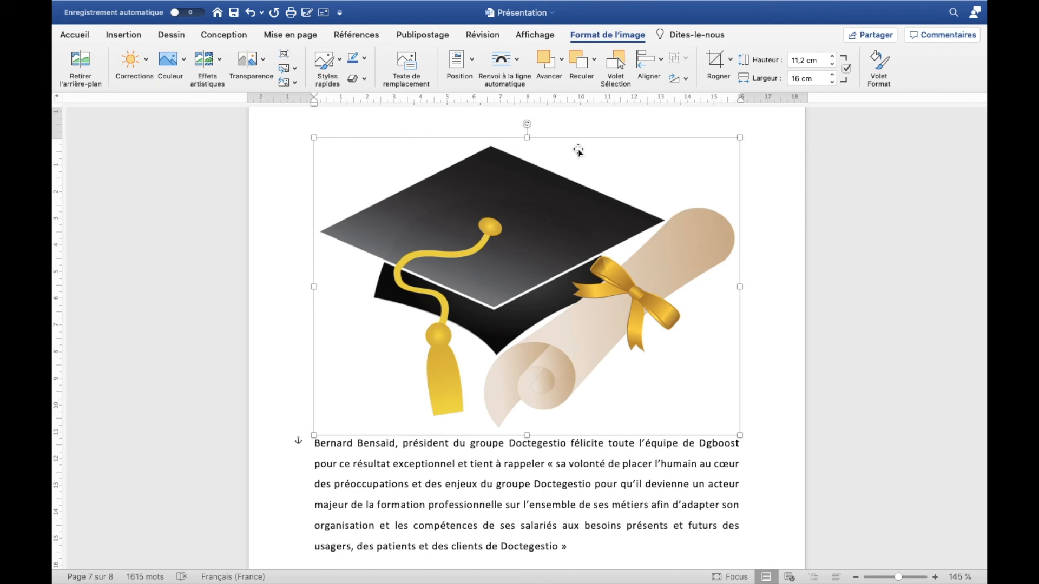
pyautogui.moveTo(578, 150); pyautogui.dragTo(575, 200)
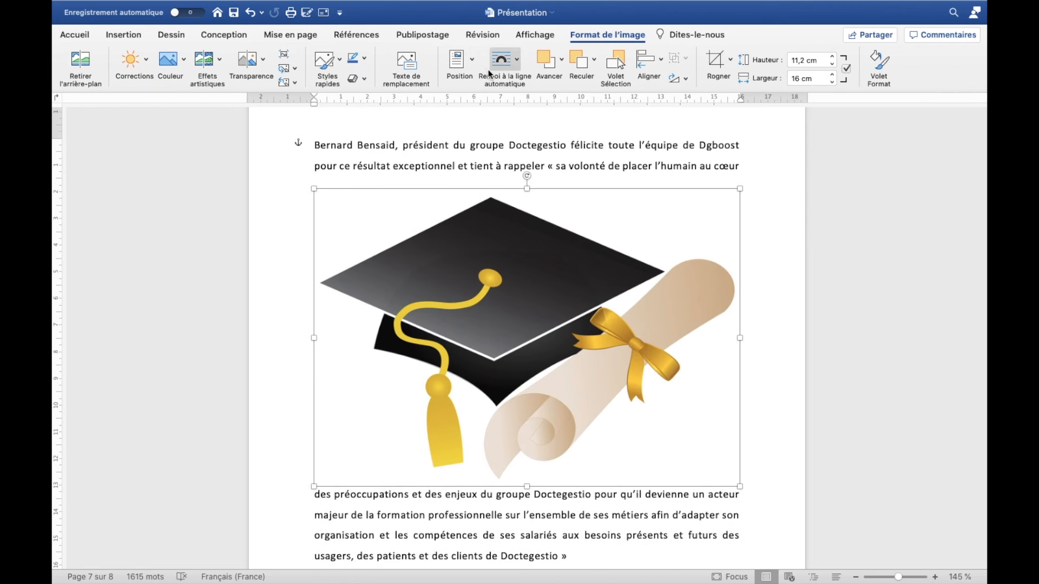
# - Align the cap image to the left and top margins of the page
pyautogui.click(474, 64)
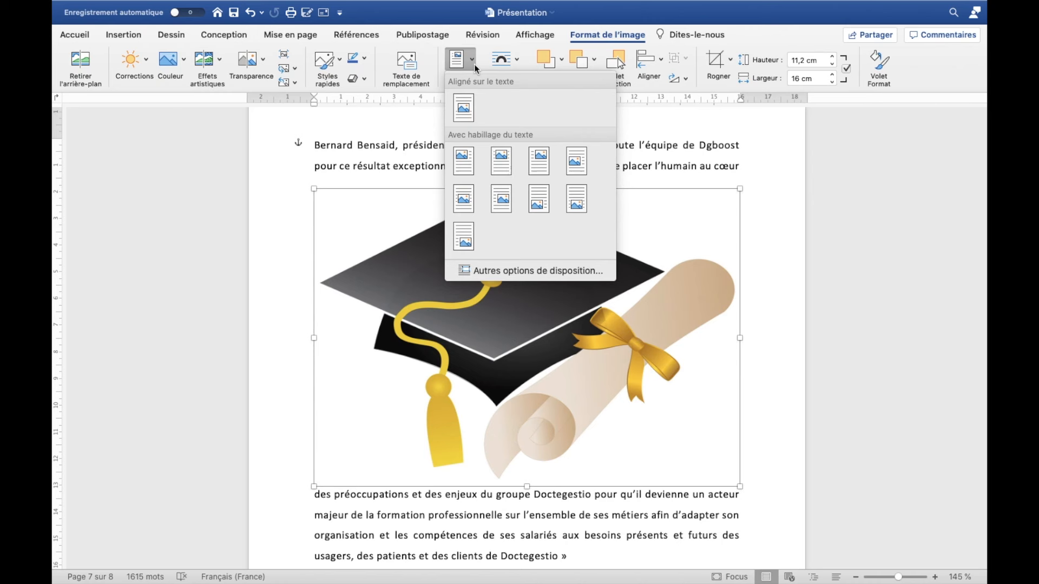
pyautogui.click(659, 61)
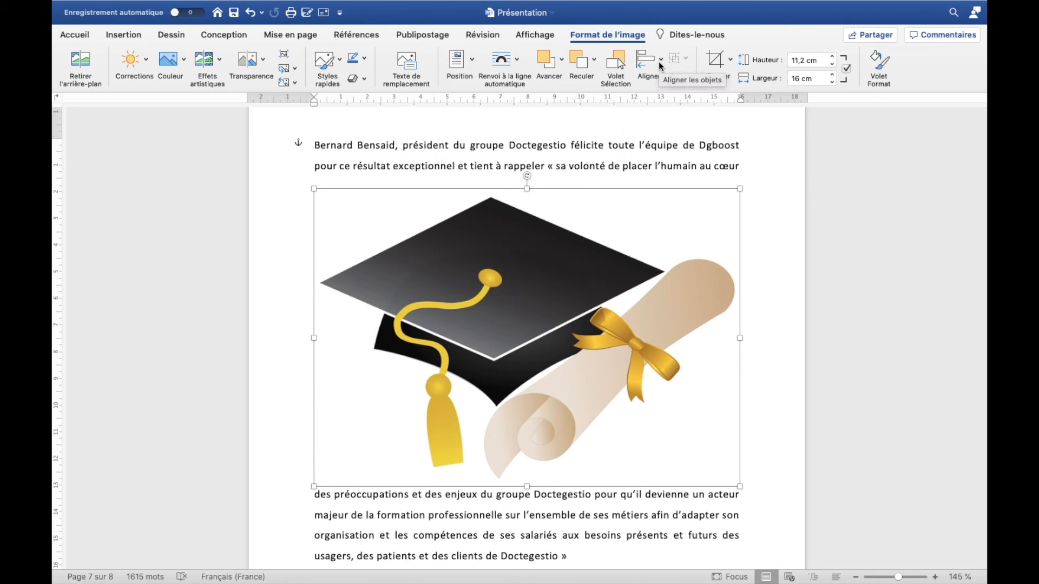
pyautogui.click(658, 61)
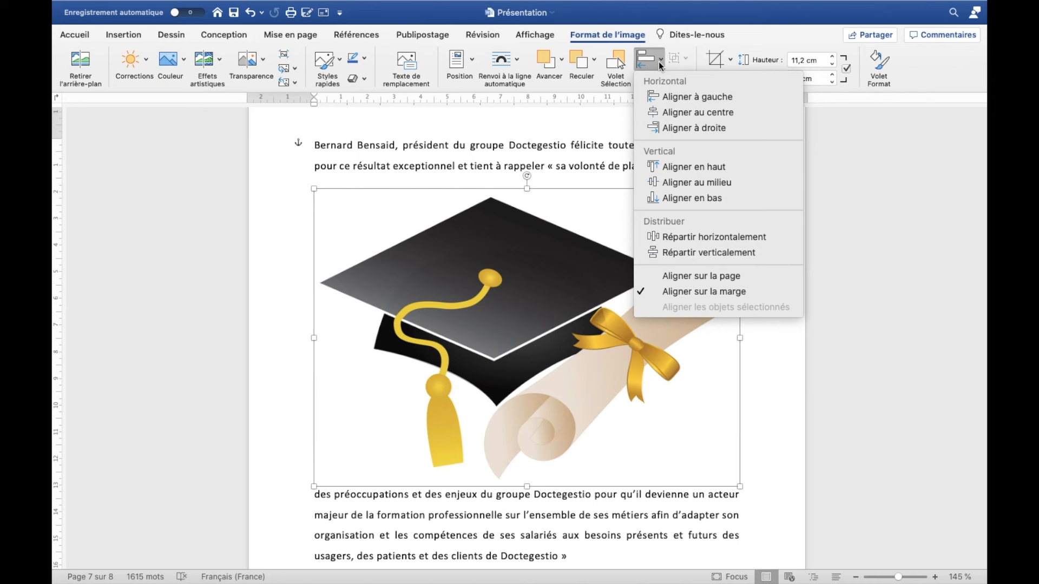
pyautogui.click(683, 97)
pyautogui.click(659, 61)
pyautogui.click(700, 167)
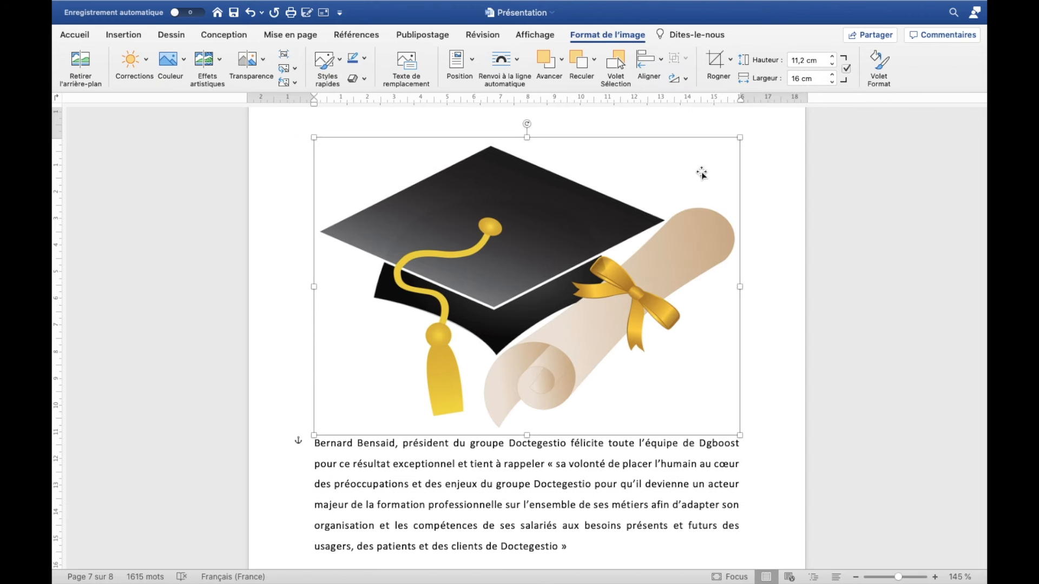
pyautogui.click(679, 79)
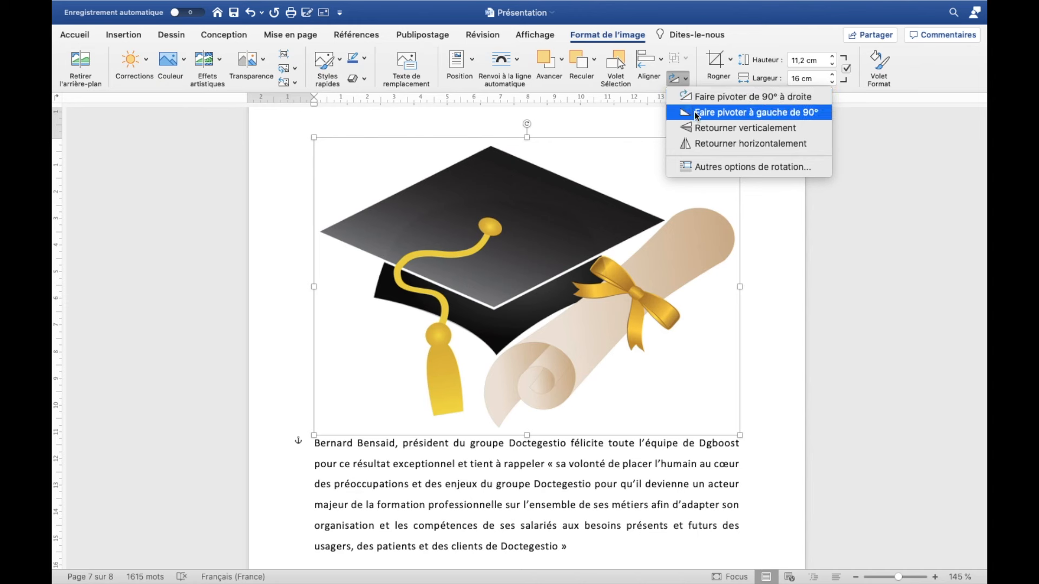
pyautogui.click(629, 113)
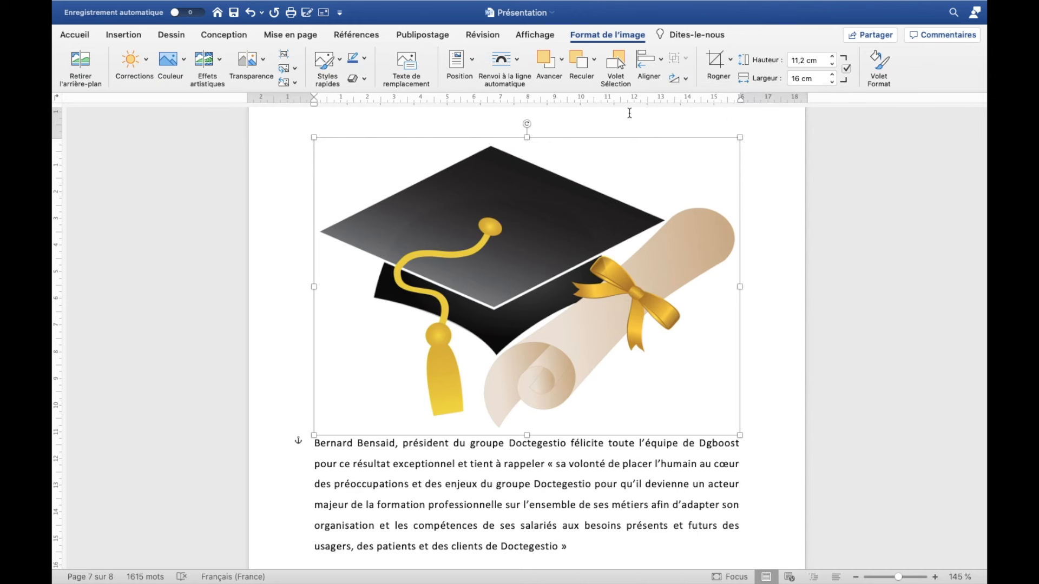
# - Crop the empty edges around the cap image to about 15.57 cm wide by 10.82 cm high
pyautogui.click(715, 64)
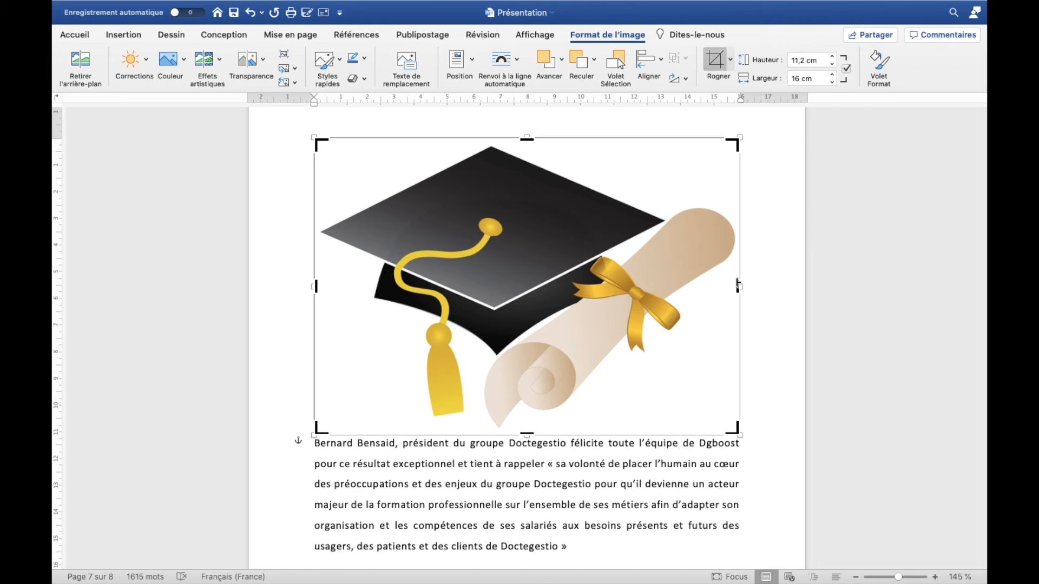
pyautogui.moveTo(738, 282); pyautogui.dragTo(736, 282)
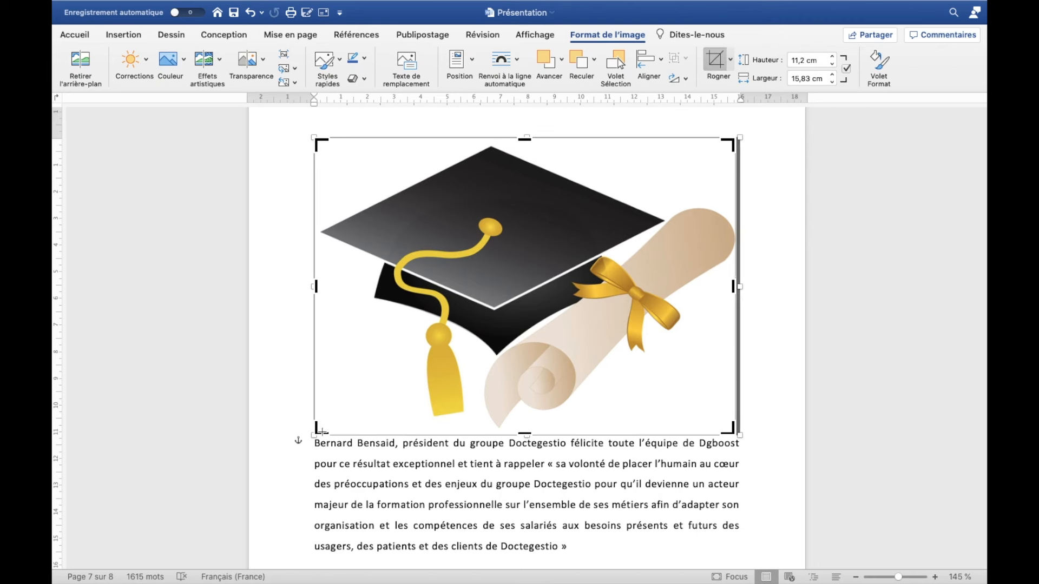
pyautogui.moveTo(324, 427); pyautogui.dragTo(321, 431)
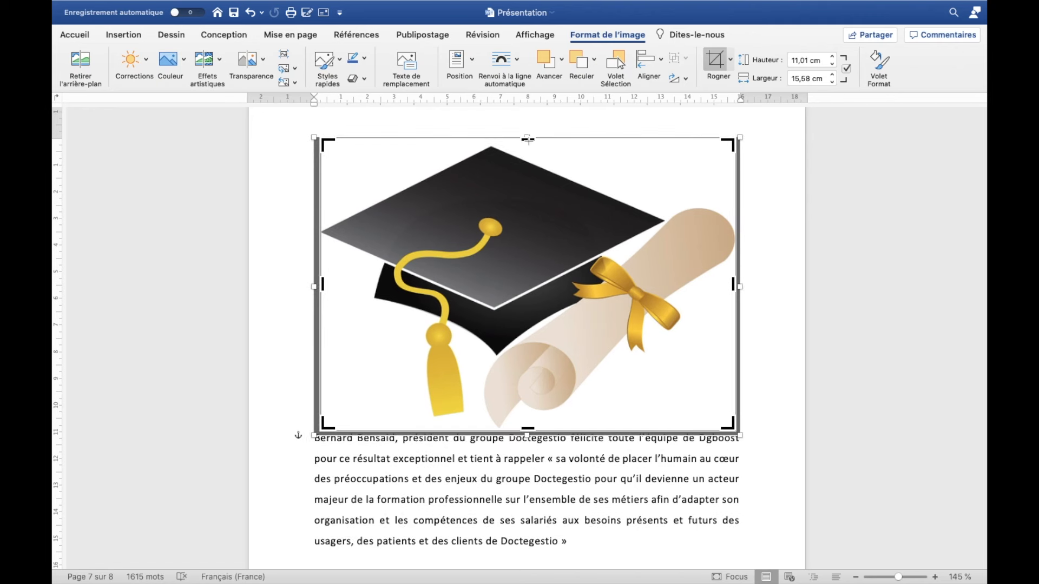
pyautogui.moveTo(528, 140); pyautogui.dragTo(527, 145)
pyautogui.click(611, 119)
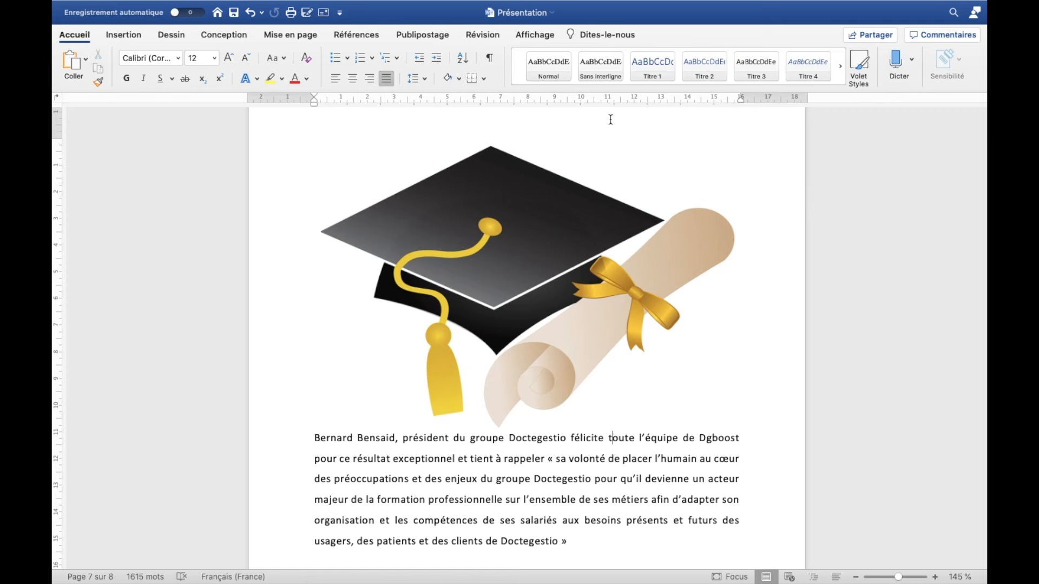
# - Scale the cap image down proportionally by its corner to about 13.21 cm wide by 9.18 cm high
pyautogui.click(619, 184)
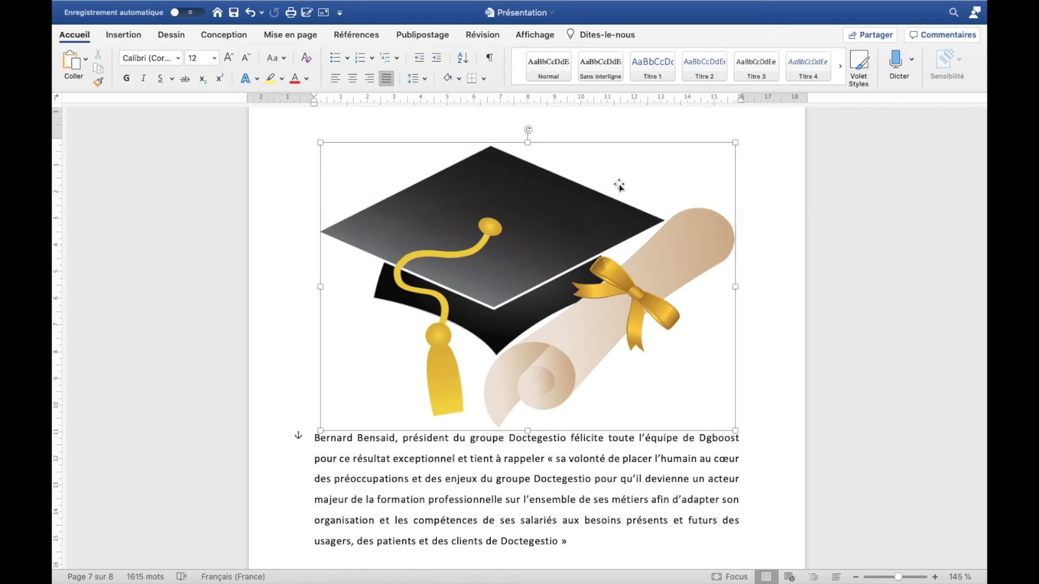
pyautogui.moveTo(726, 422); pyautogui.dragTo(663, 378)
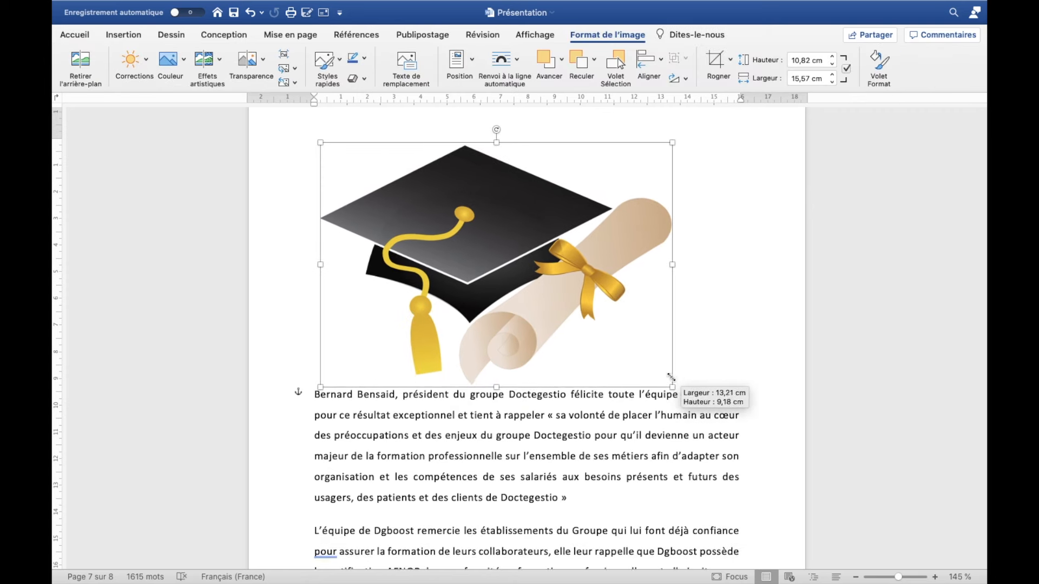
# - Enter an absolute height of 8 cm and then an absolute width of 10 cm for the cap image, keeping its proportions locked
pyautogui.rightClick(584, 267)
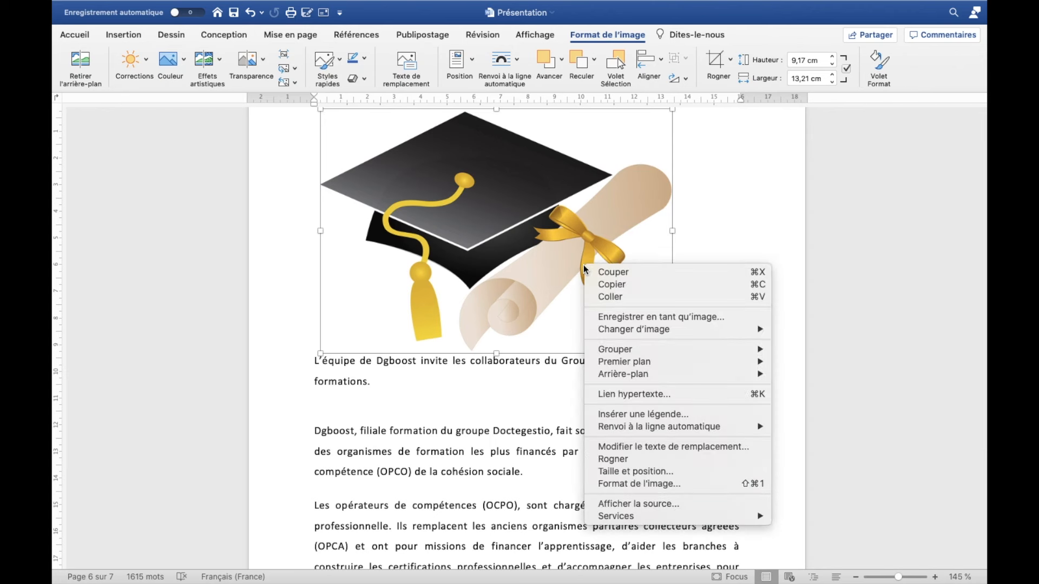
pyautogui.click(618, 472)
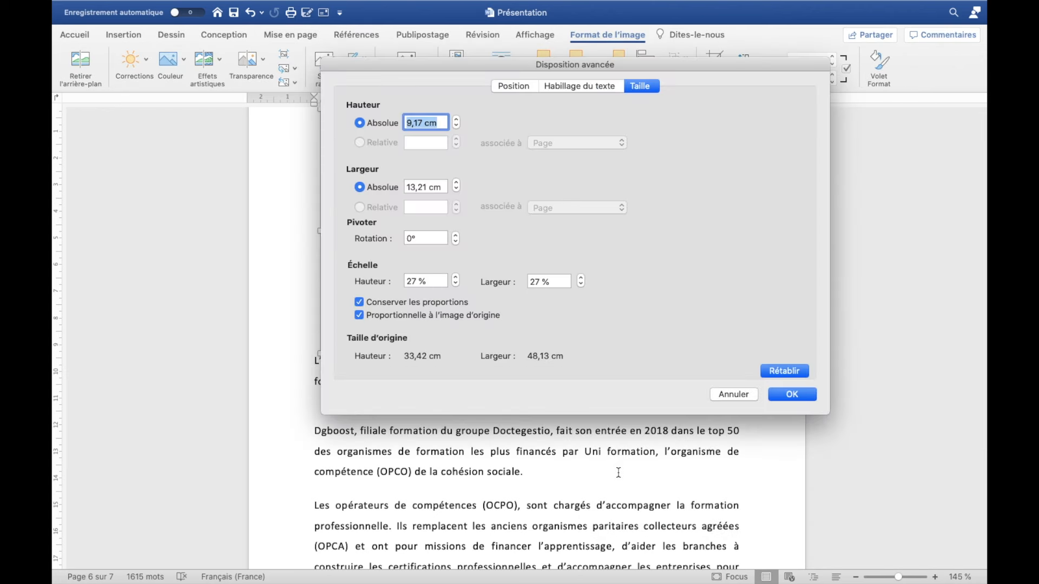
pyautogui.write('8')
pyautogui.click(429, 185)
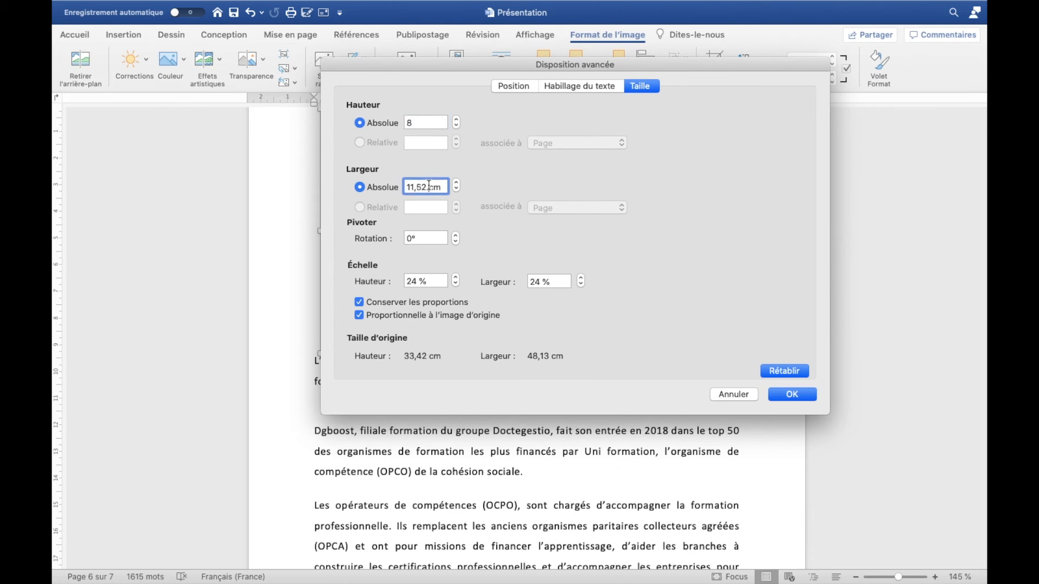
pyautogui.tripleClick(429, 186)
pyautogui.write('10')
pyautogui.click(790, 394)
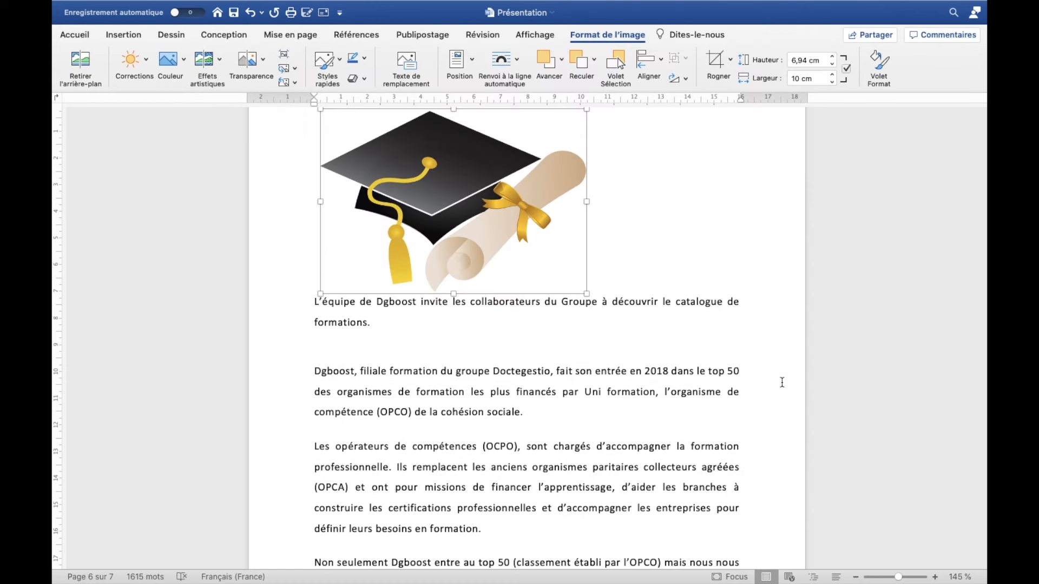
pyautogui.scroll(2, 780, 383)
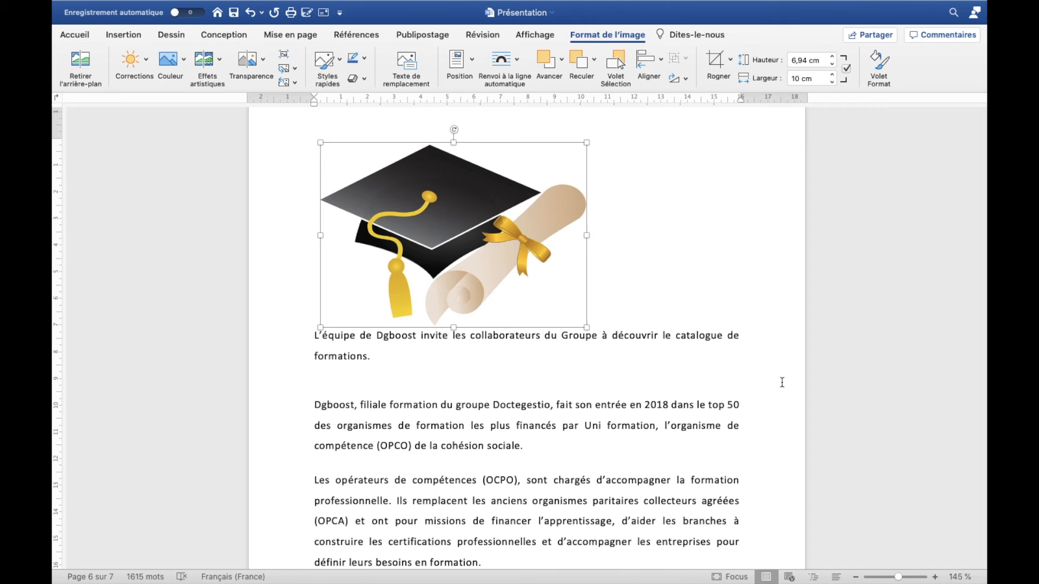
pyautogui.click(782, 383)
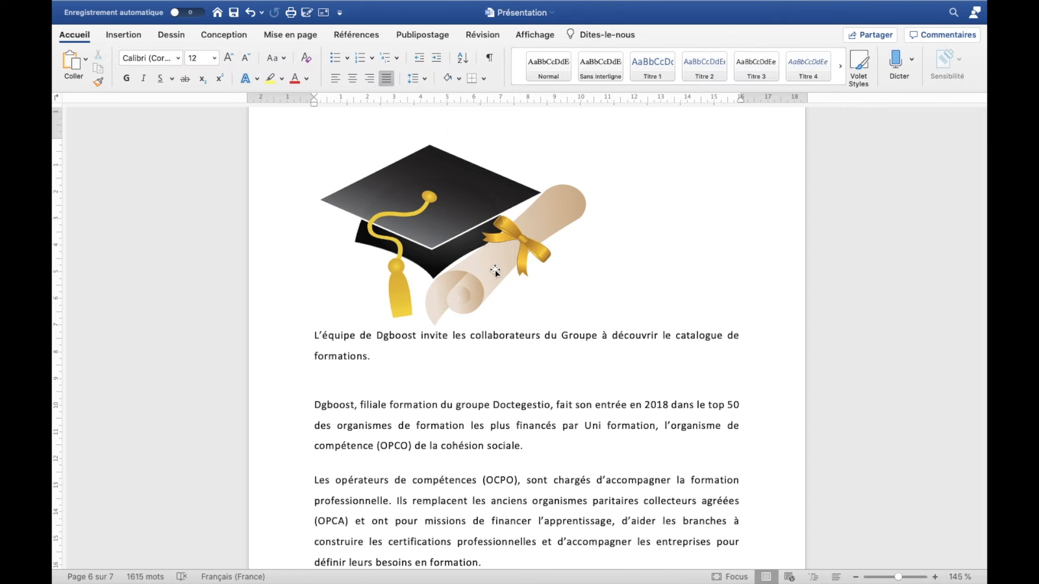
# - Delete the graduation cap image from the document
pyautogui.click(463, 258)
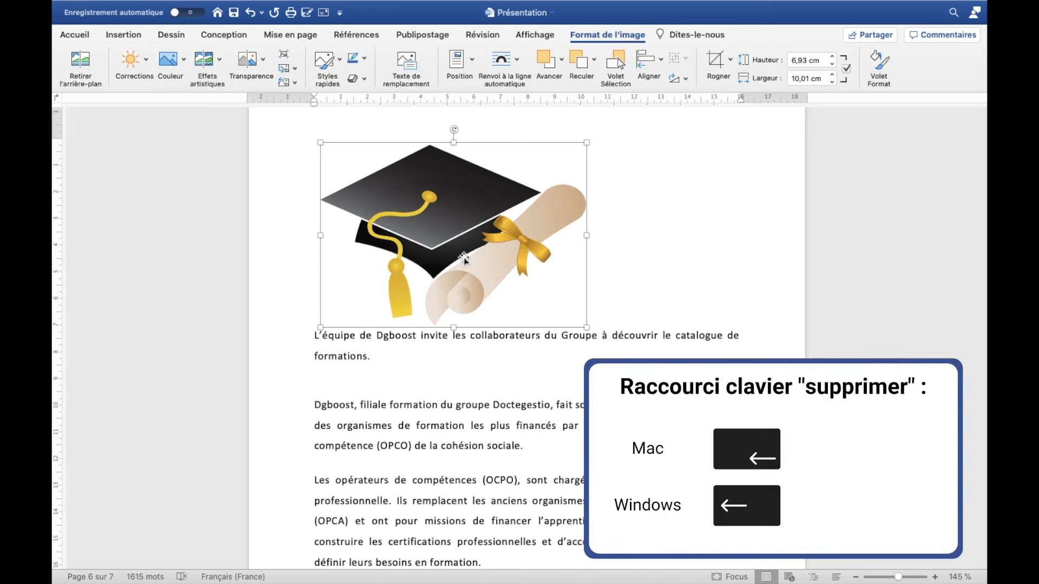
pyautogui.press('BackSpace')
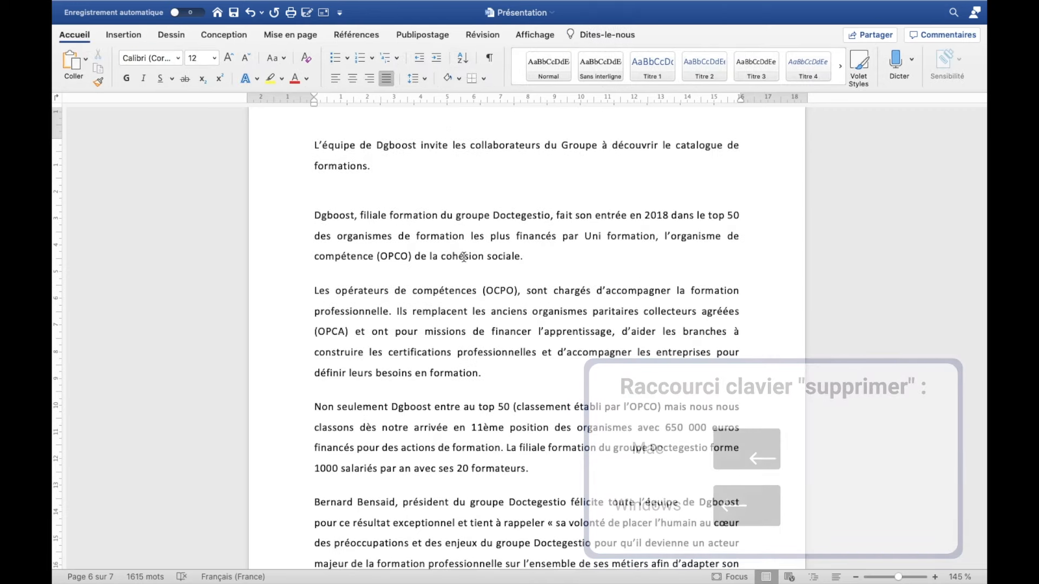